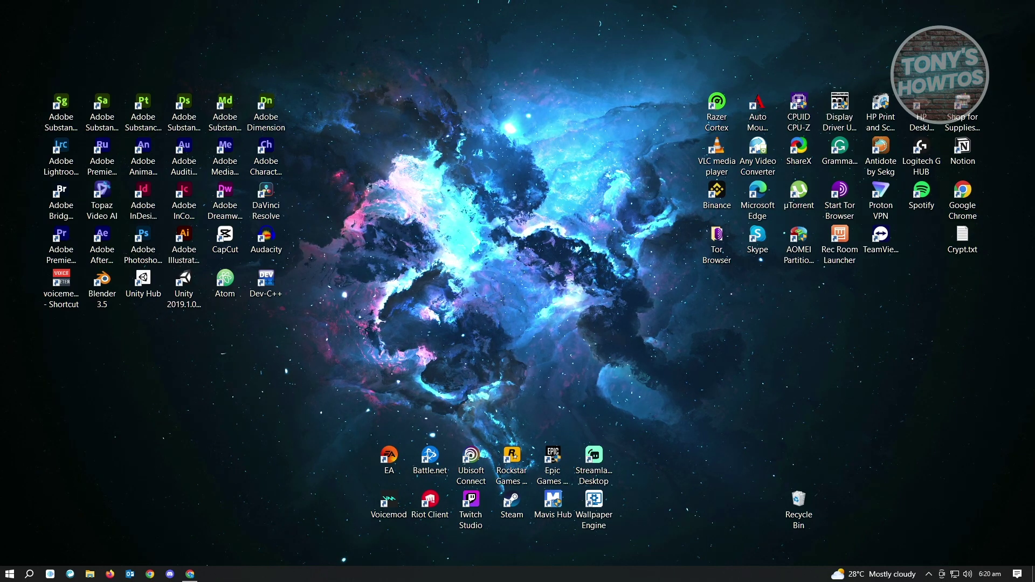
- Find and launch the Run app from taskbar search, entering %localappdata% as the location
{"action": "left_click", "coordinate": [30, 574]}
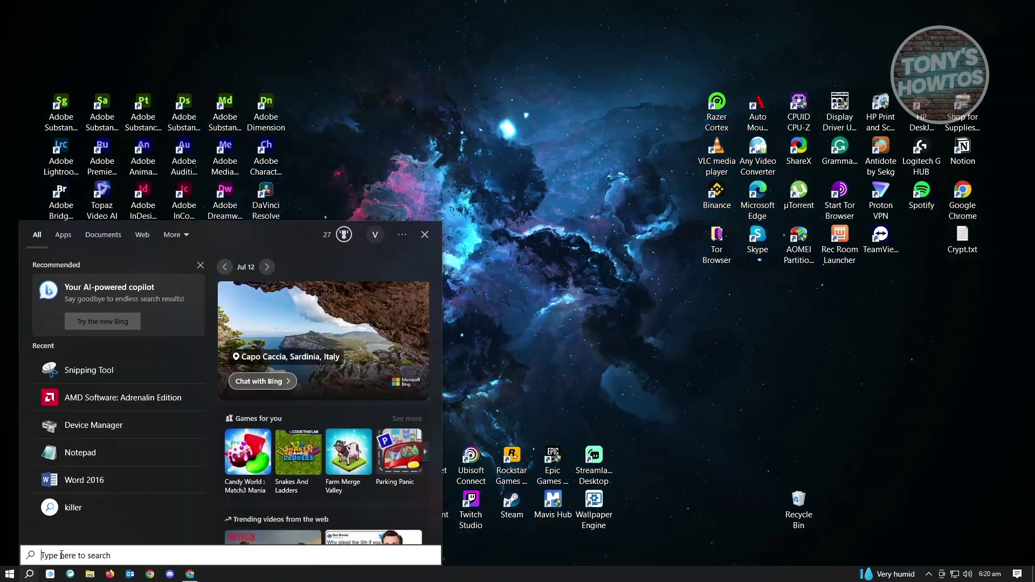
{"action": "type", "text": "run"}
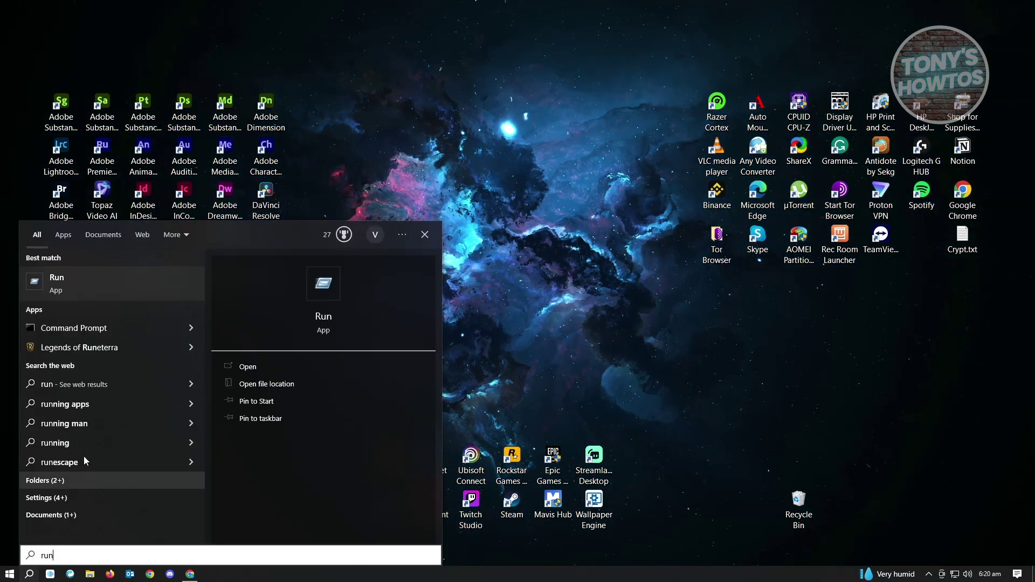
{"action": "left_click", "coordinate": [81, 279]}
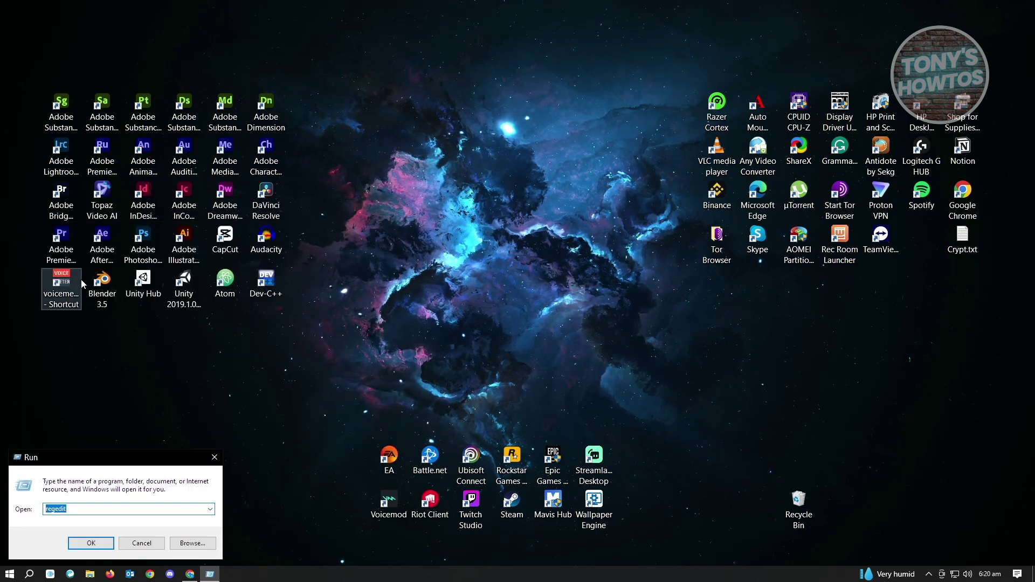
{"action": "type", "text": "%localappdata%"}
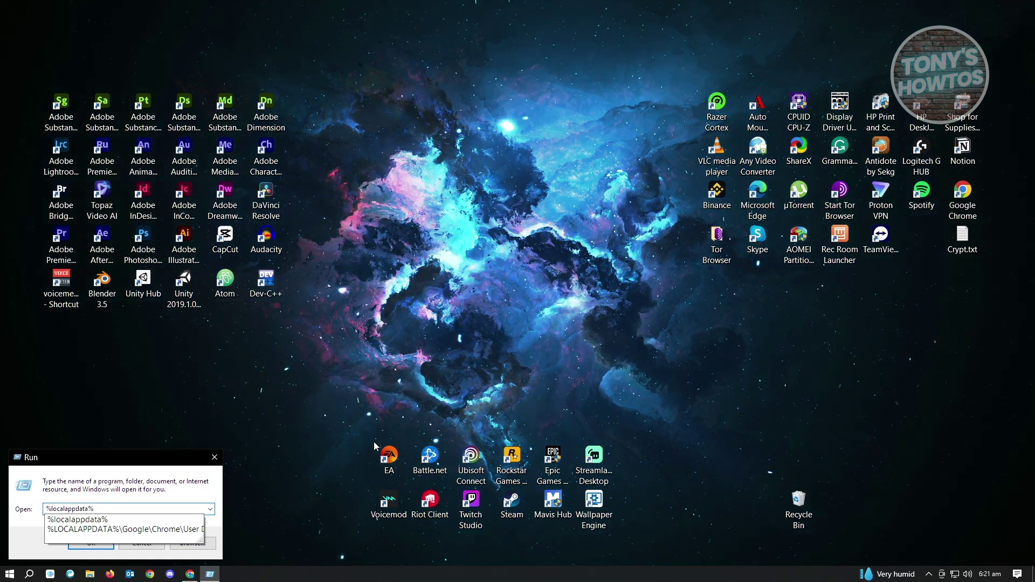
- Open the AppData\Local folder and scroll down to open the Roblox folder
{"action": "left_click", "coordinate": [76, 543]}
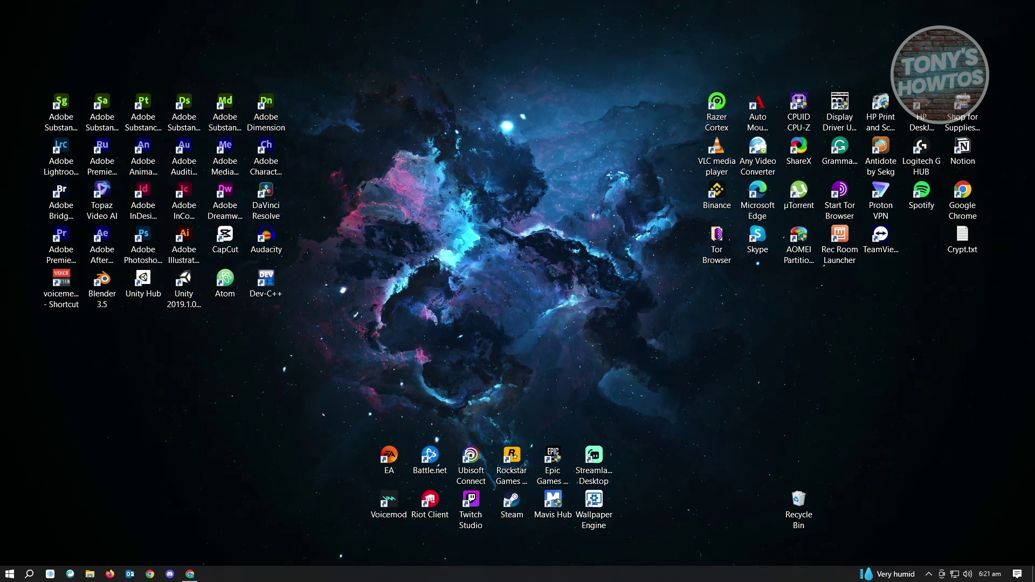
{"action": "left_click_drag", "start_coordinate": [606, 142], "coordinate": [348, 155]}
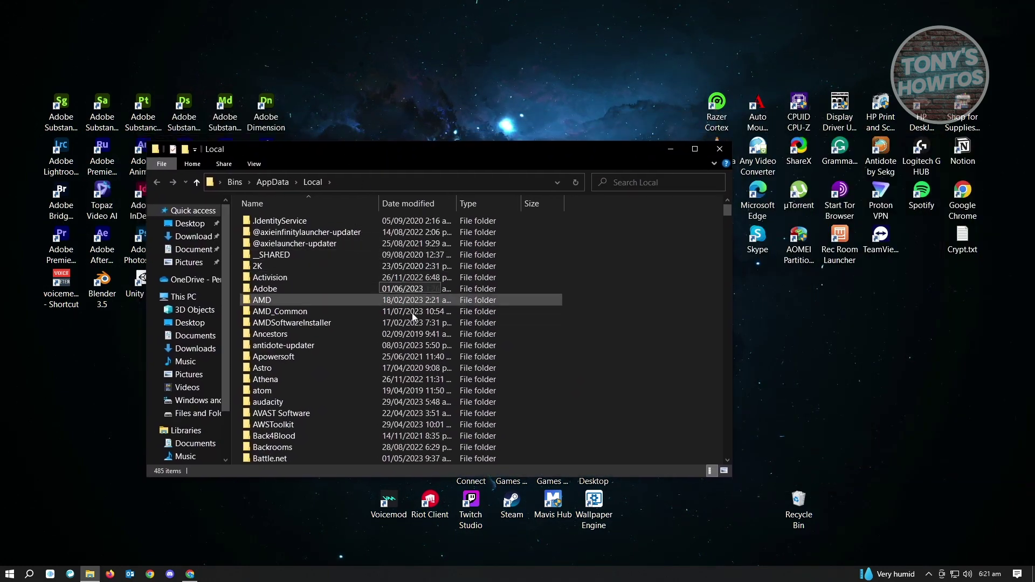
{"action": "scroll", "coordinate": [405, 323], "scroll_direction": "down", "scroll_amount": 6}
{"action": "scroll", "coordinate": [406, 333], "scroll_direction": "down", "scroll_amount": 13}
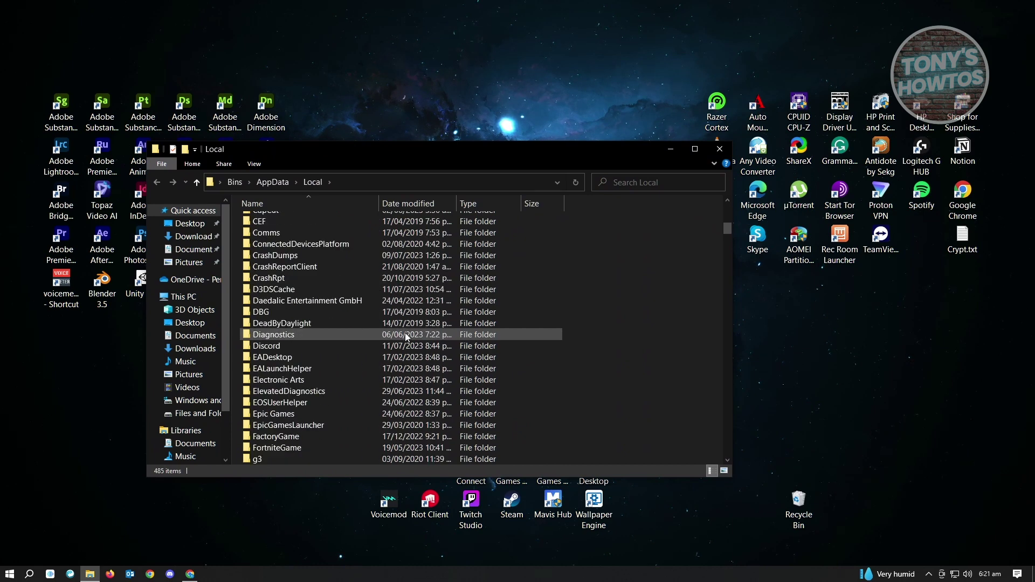
{"action": "scroll", "coordinate": [405, 335], "scroll_direction": "down", "scroll_amount": 8}
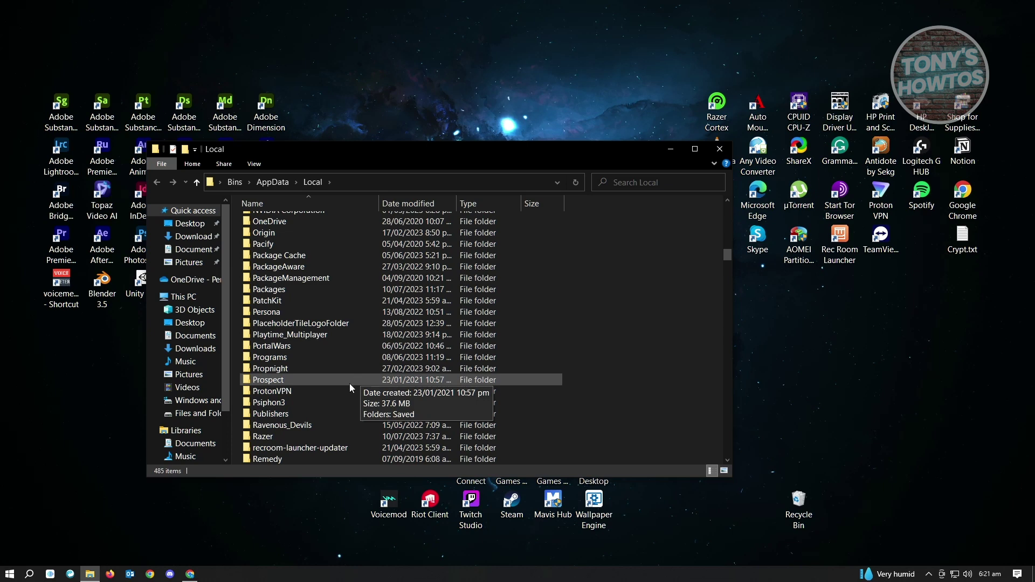
{"action": "scroll", "coordinate": [348, 388], "scroll_direction": "down", "scroll_amount": 1}
{"action": "scroll", "coordinate": [345, 393], "scroll_direction": "down", "scroll_amount": 1}
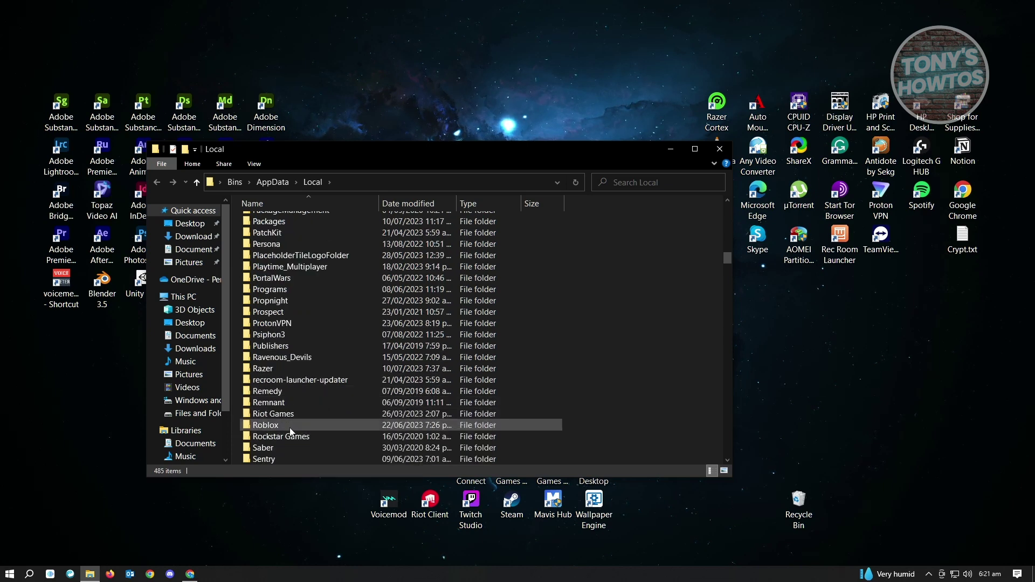
{"action": "double_click", "coordinate": [289, 428]}
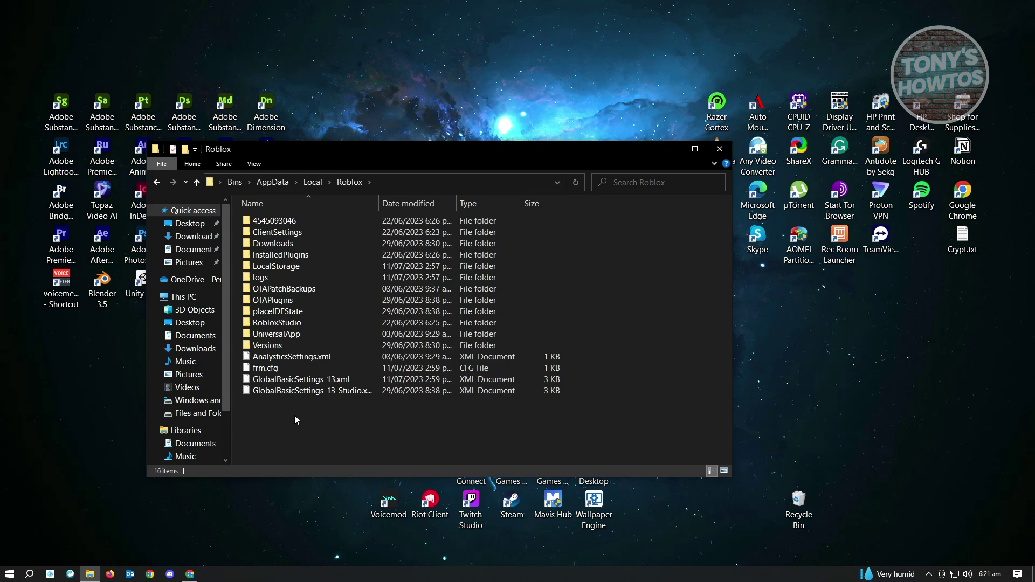
- Go back to Local, delete the Roblox folder, and minimize Explorer
{"action": "left_click", "coordinate": [315, 180]}
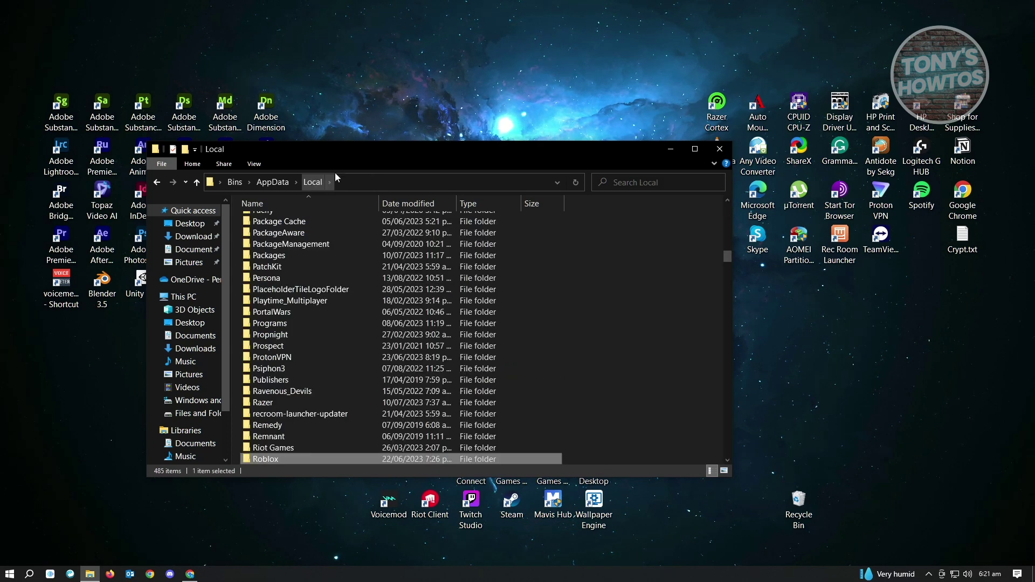
{"action": "right_click", "coordinate": [275, 459]}
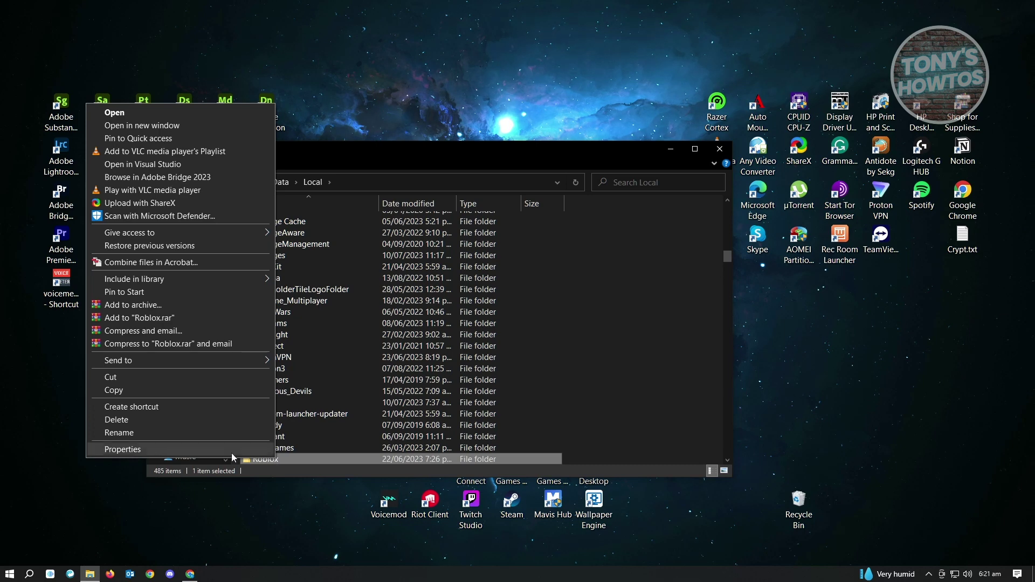
{"action": "left_click", "coordinate": [129, 423]}
{"action": "left_click_drag", "start_coordinate": [607, 146], "coordinate": [606, 131]}
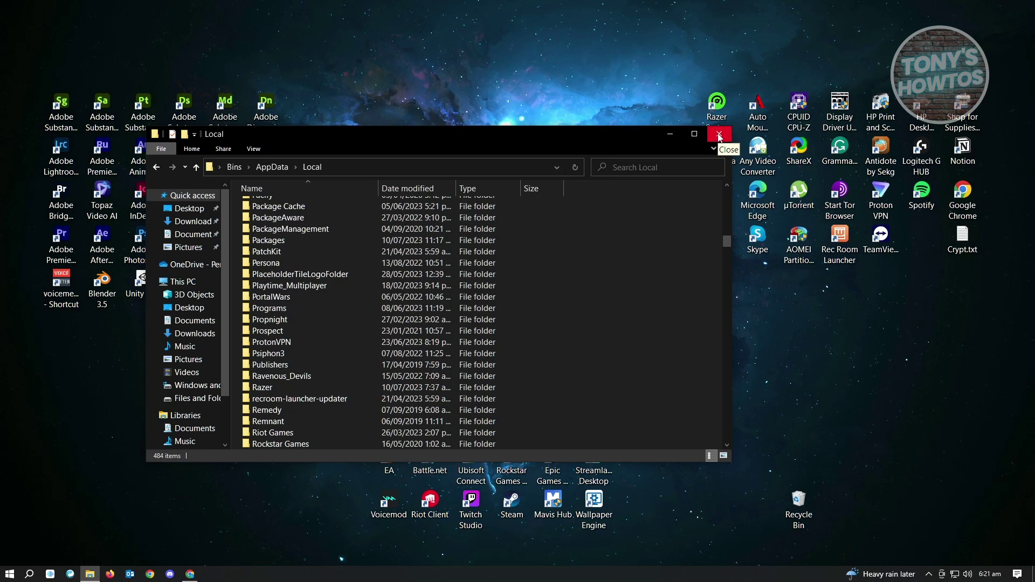
{"action": "left_click", "coordinate": [670, 135]}
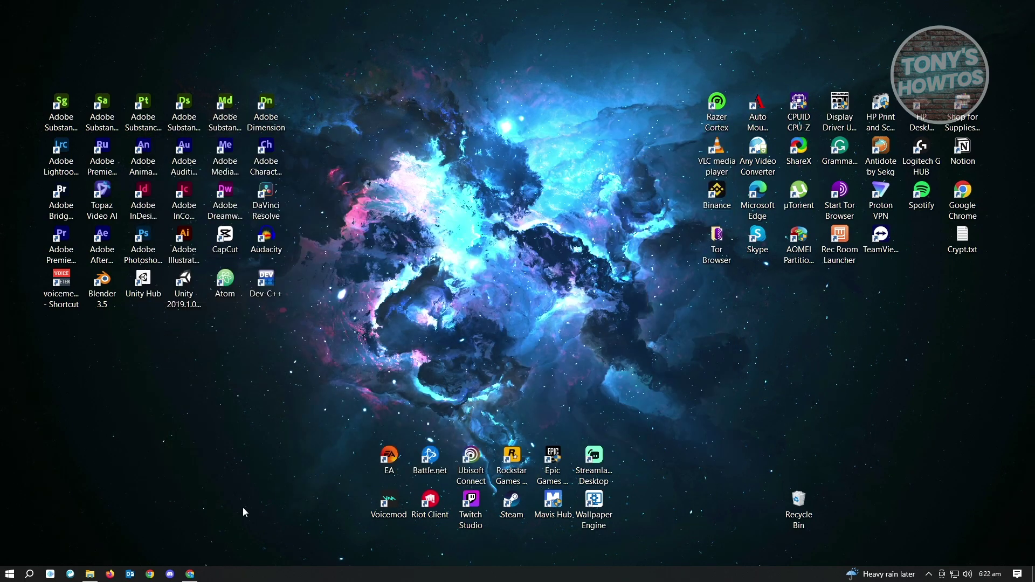
- In Chrome, go through Settings > Privacy and security > Site settings to Cookies and other site data
{"action": "left_click", "coordinate": [191, 574]}
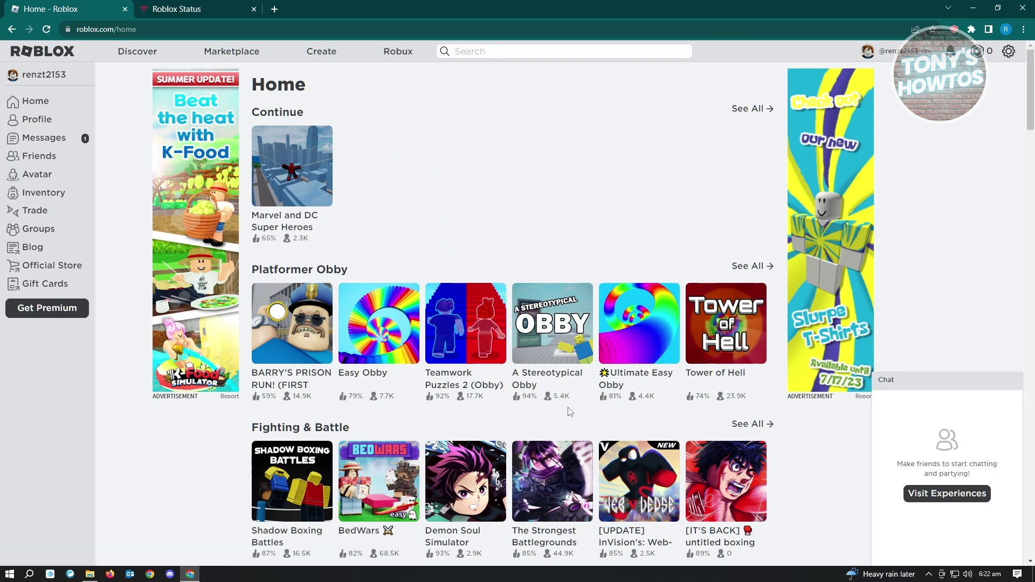
{"action": "left_click", "coordinate": [1022, 30]}
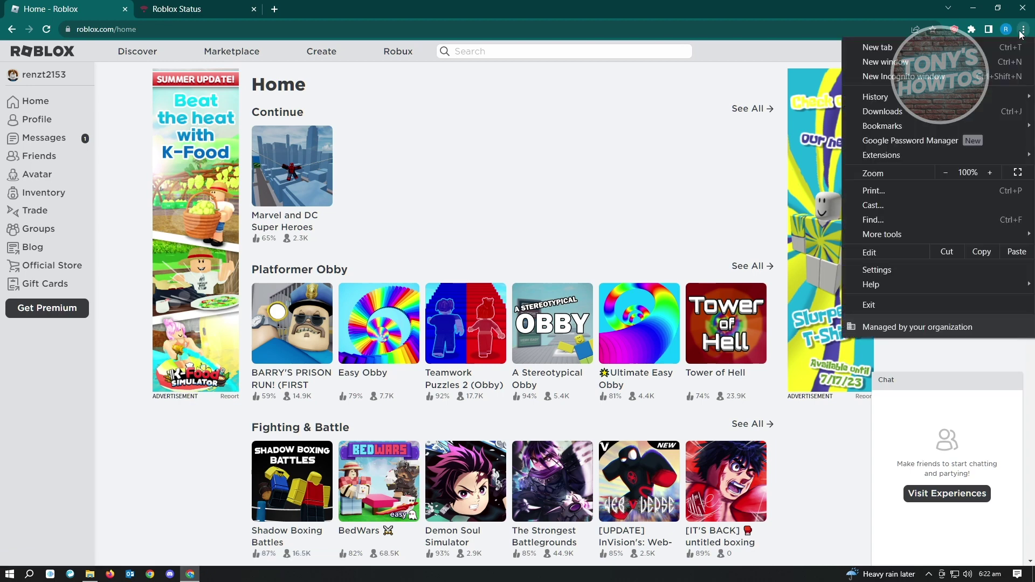
{"action": "left_click", "coordinate": [883, 271]}
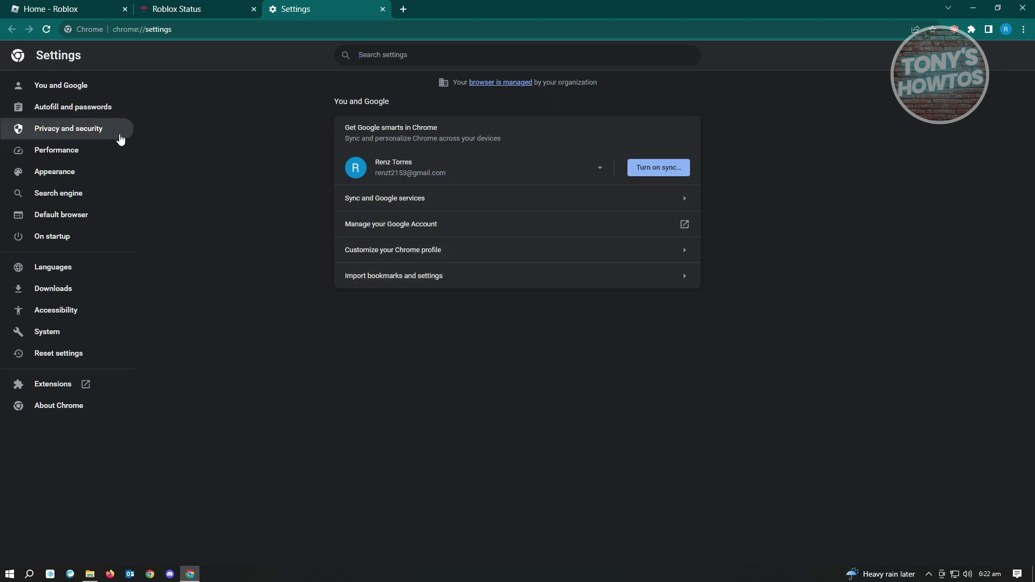
{"action": "left_click", "coordinate": [93, 132]}
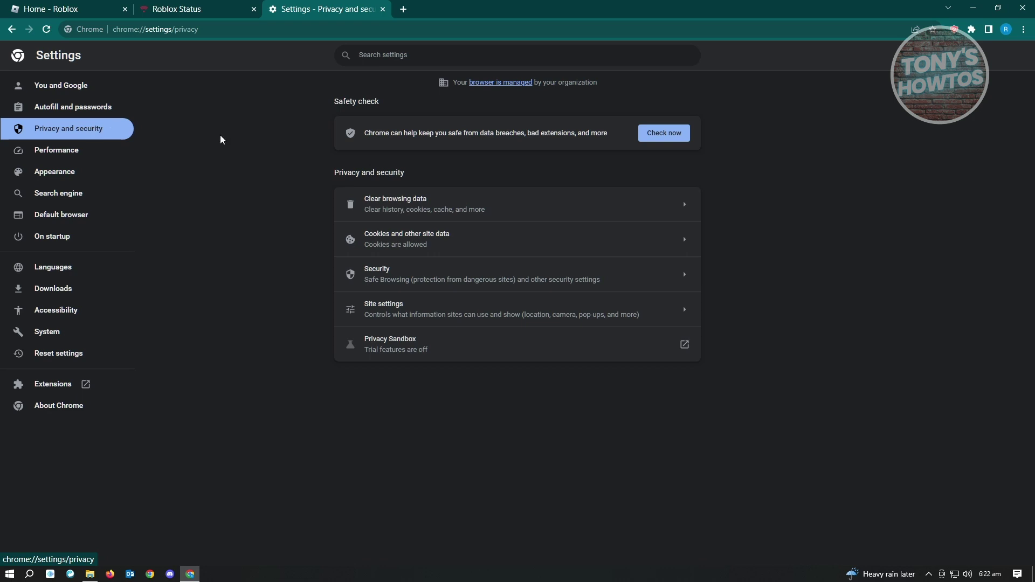
{"action": "left_click", "coordinate": [440, 309]}
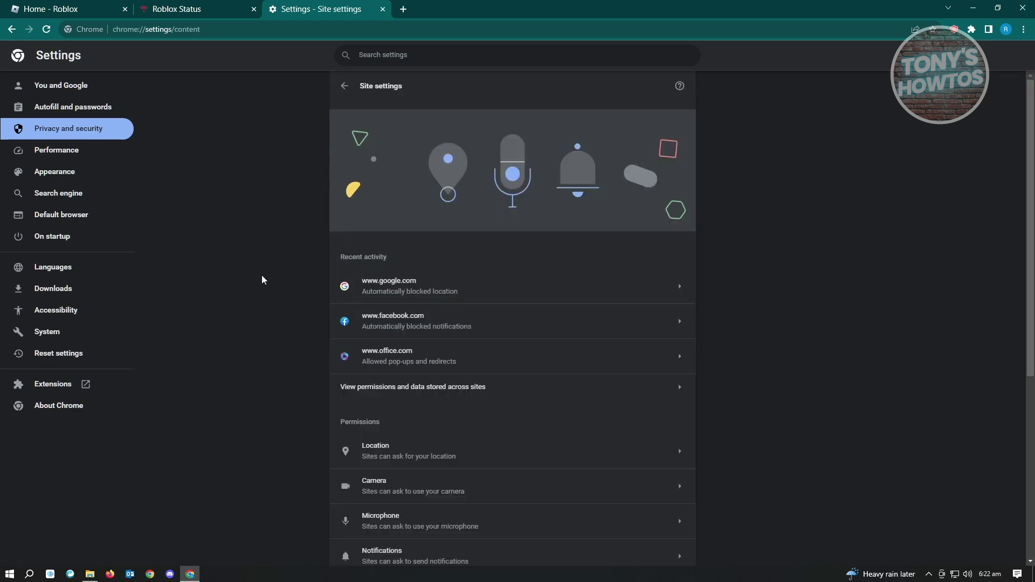
{"action": "scroll", "coordinate": [263, 276], "scroll_direction": "down", "scroll_amount": 5}
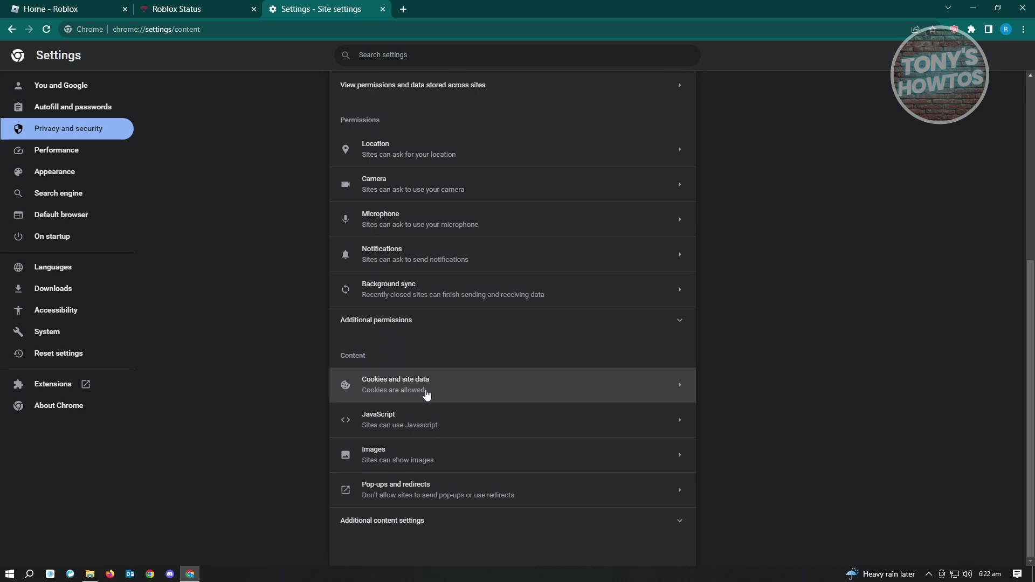
{"action": "left_click", "coordinate": [438, 398]}
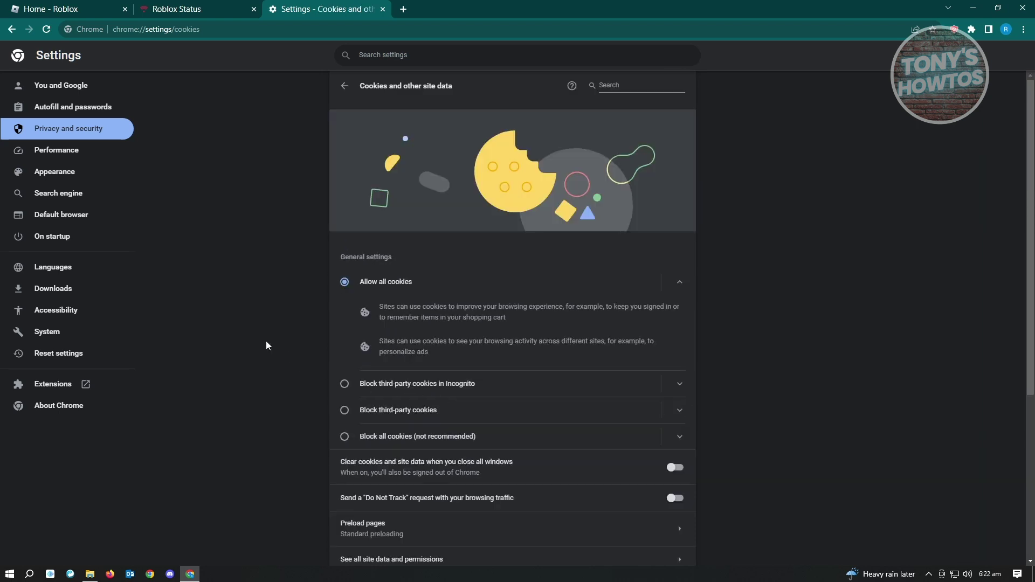
{"action": "scroll", "coordinate": [267, 339], "scroll_direction": "down", "scroll_amount": 4}
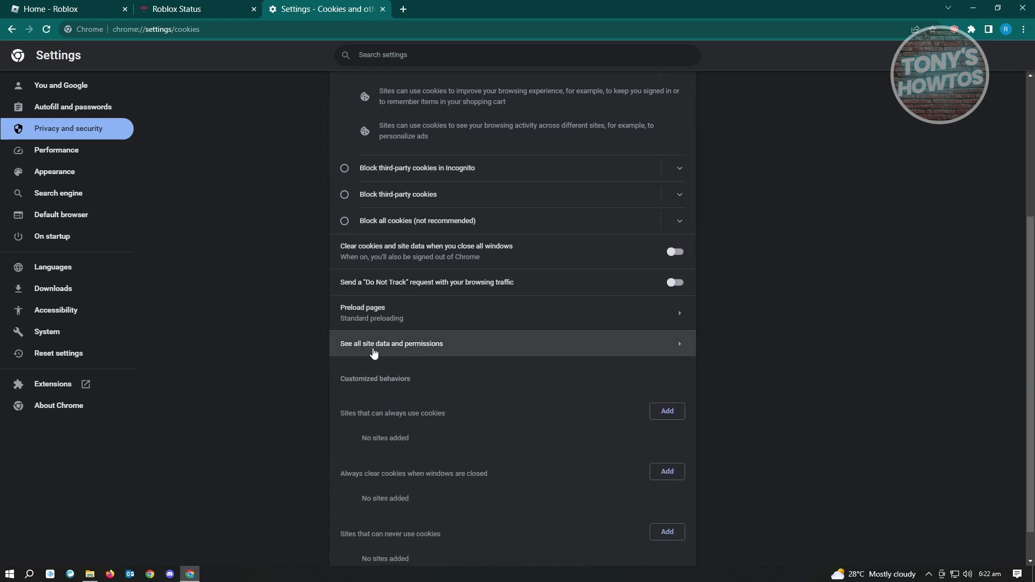
- From the list of all site data, clear roblox.com's stored data and permissions
{"action": "left_click", "coordinate": [380, 346]}
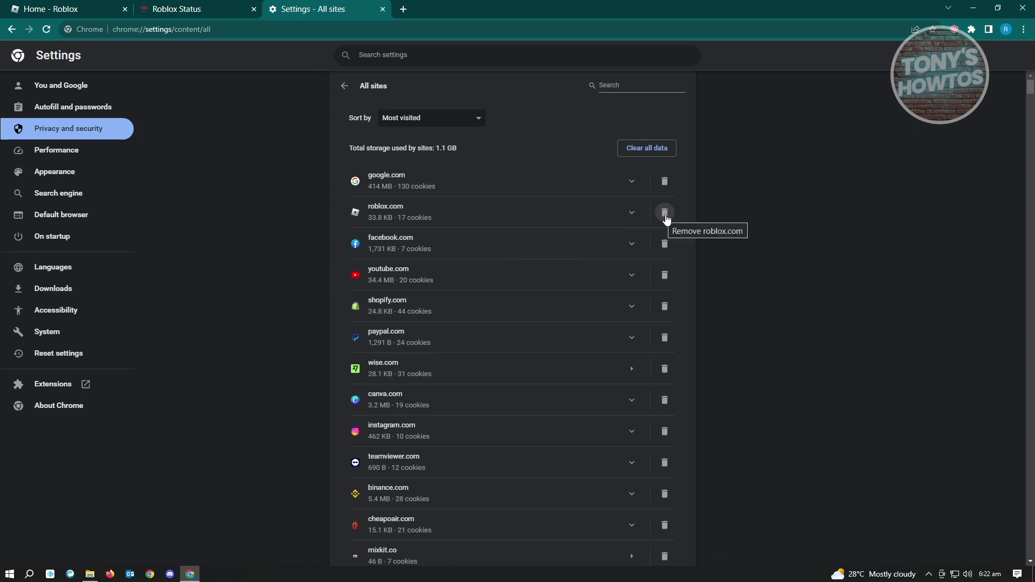
{"action": "left_click", "coordinate": [666, 213]}
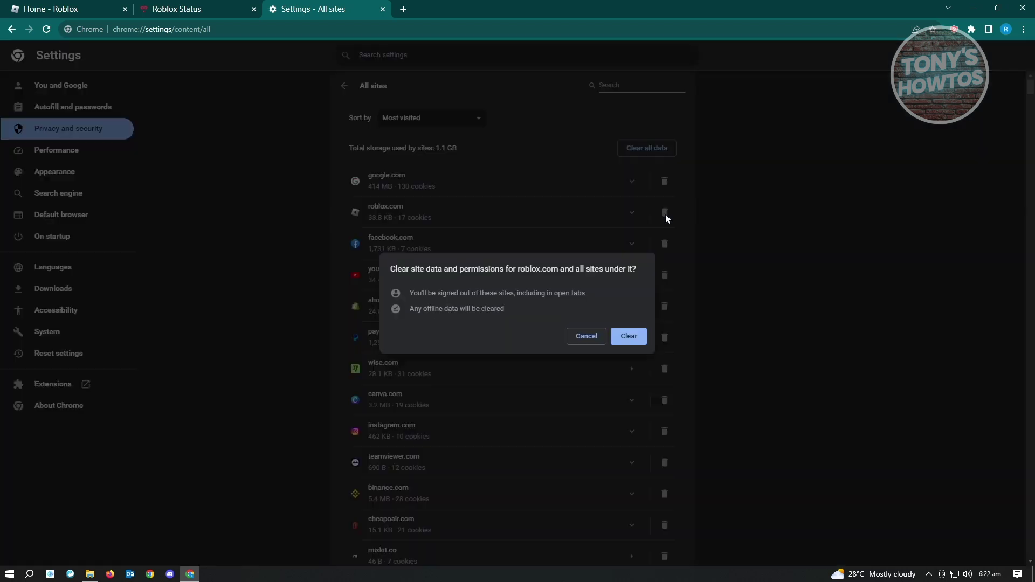
{"action": "left_click", "coordinate": [630, 337]}
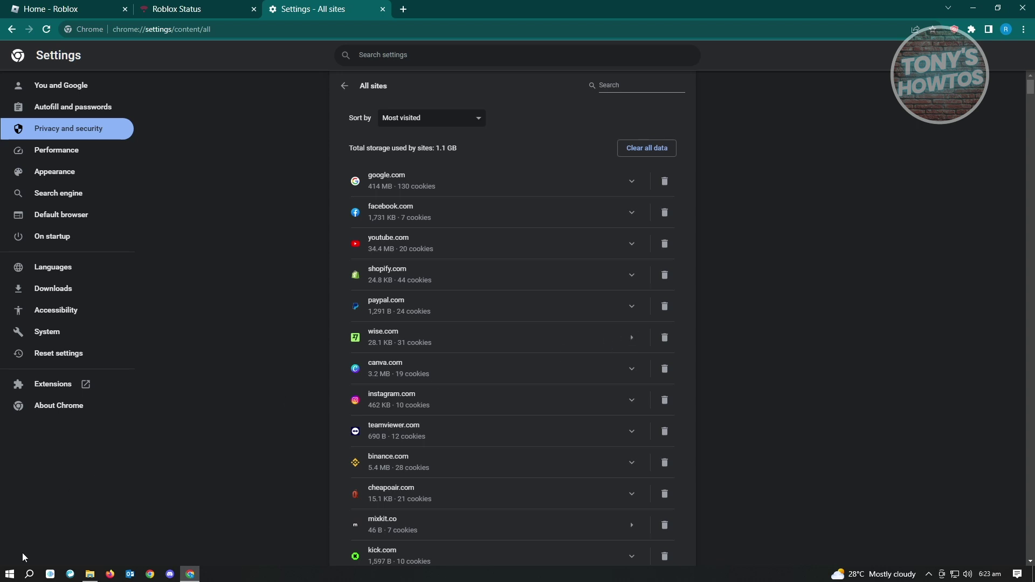
- Open Apps & features in Windows Settings and uninstall Roblox Player, confirming the removal
{"action": "left_click", "coordinate": [7, 576]}
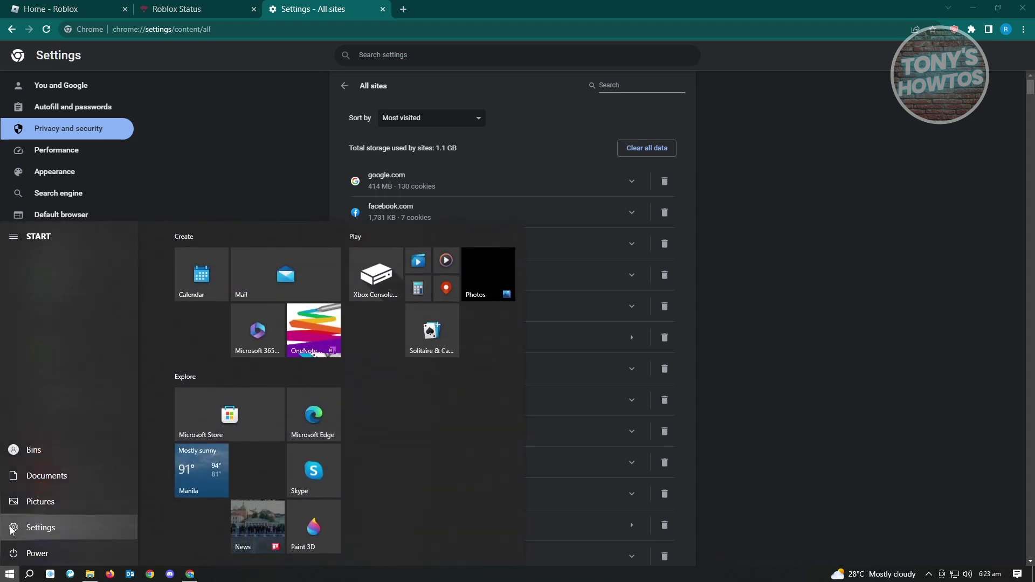
{"action": "left_click", "coordinate": [11, 528]}
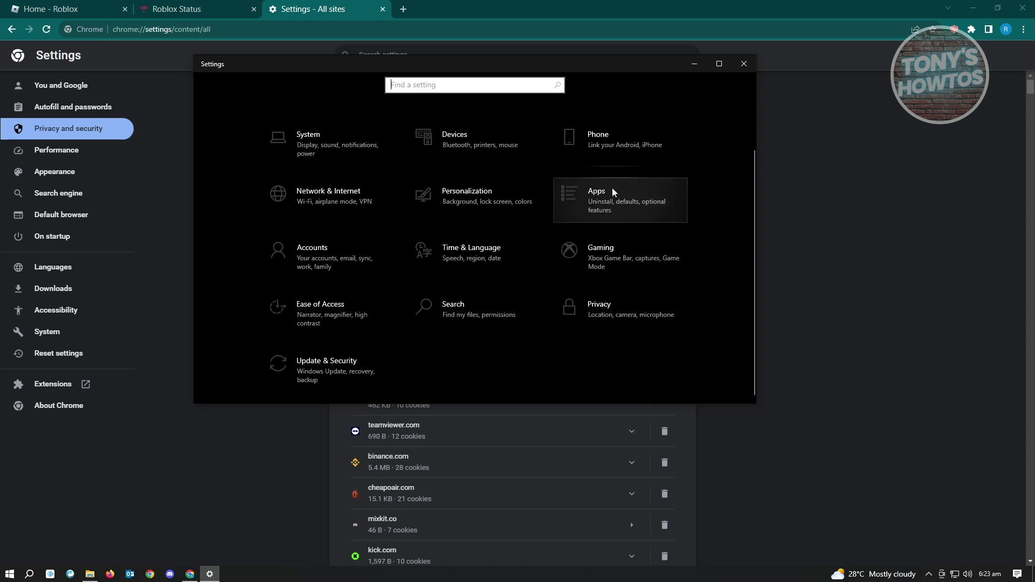
{"action": "left_click", "coordinate": [624, 201]}
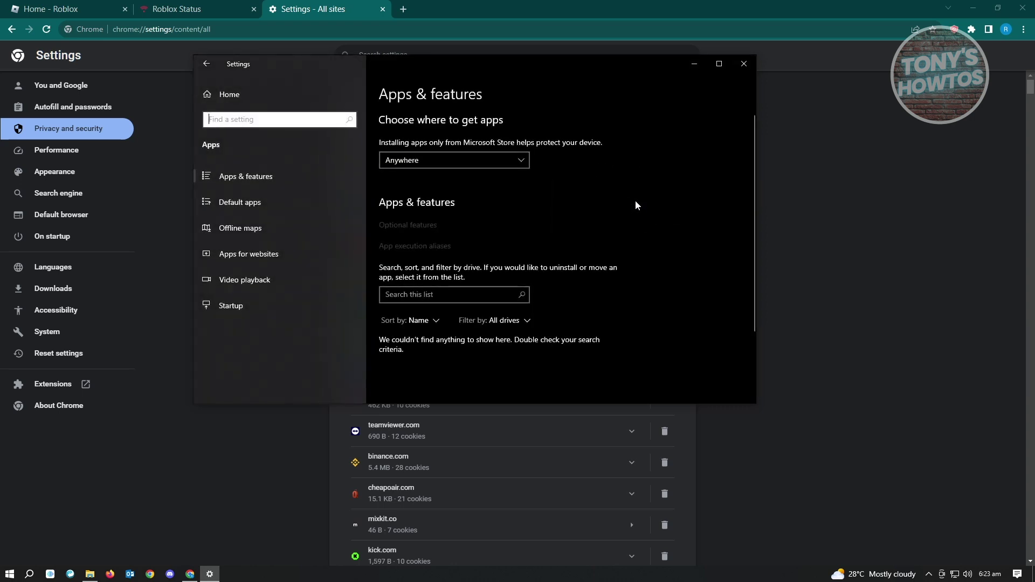
{"action": "scroll", "coordinate": [680, 275], "scroll_direction": "down", "scroll_amount": 1}
{"action": "scroll", "coordinate": [441, 316], "scroll_direction": "down", "scroll_amount": 3}
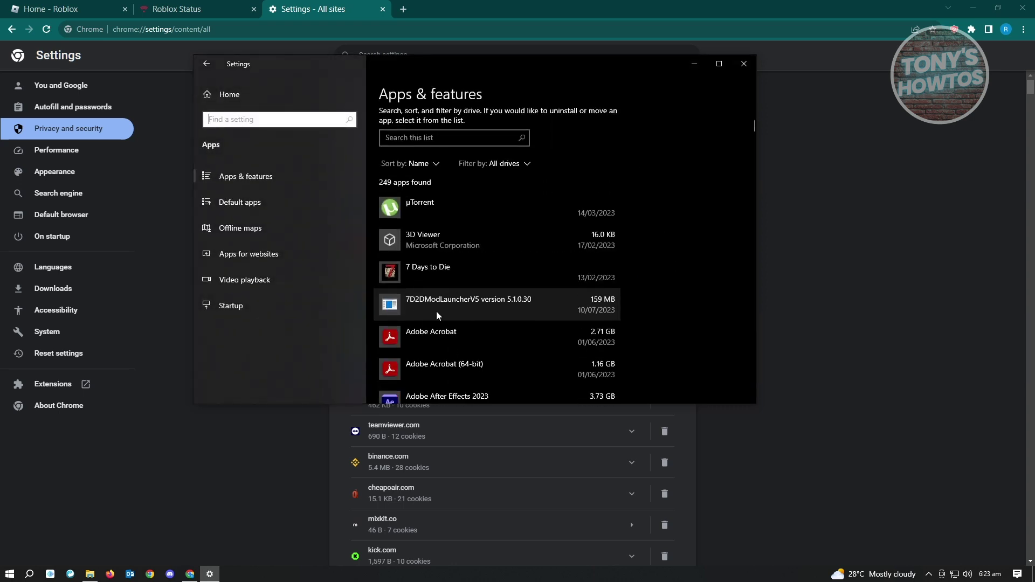
{"action": "scroll", "coordinate": [440, 315], "scroll_direction": "down", "scroll_amount": 20}
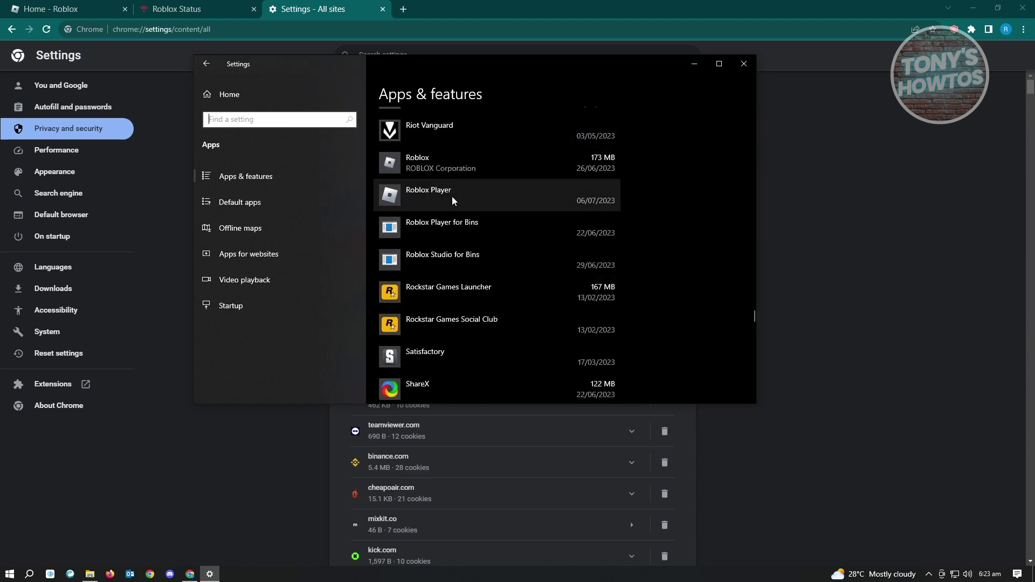
{"action": "left_click", "coordinate": [453, 201]}
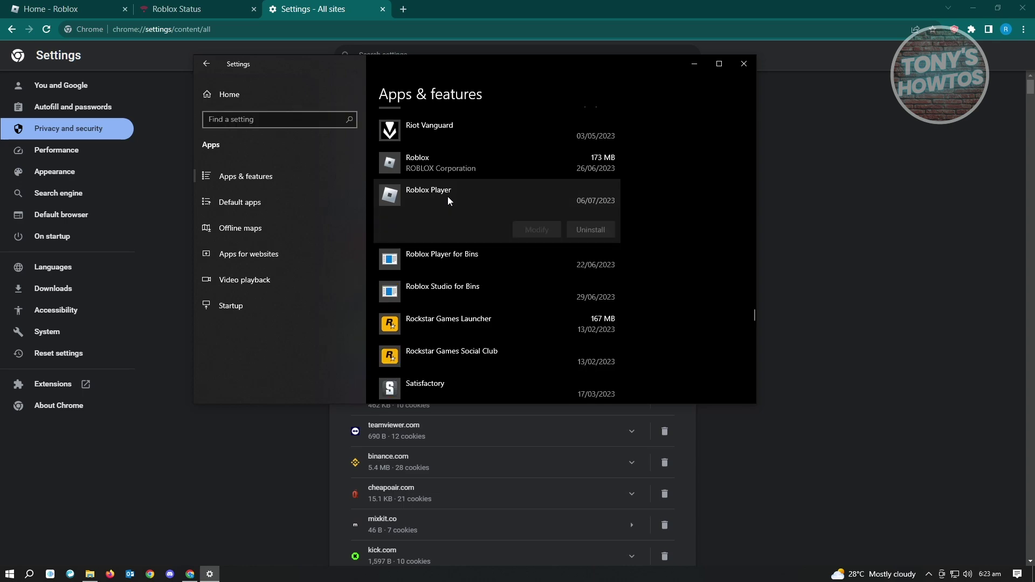
{"action": "left_click", "coordinate": [598, 236]}
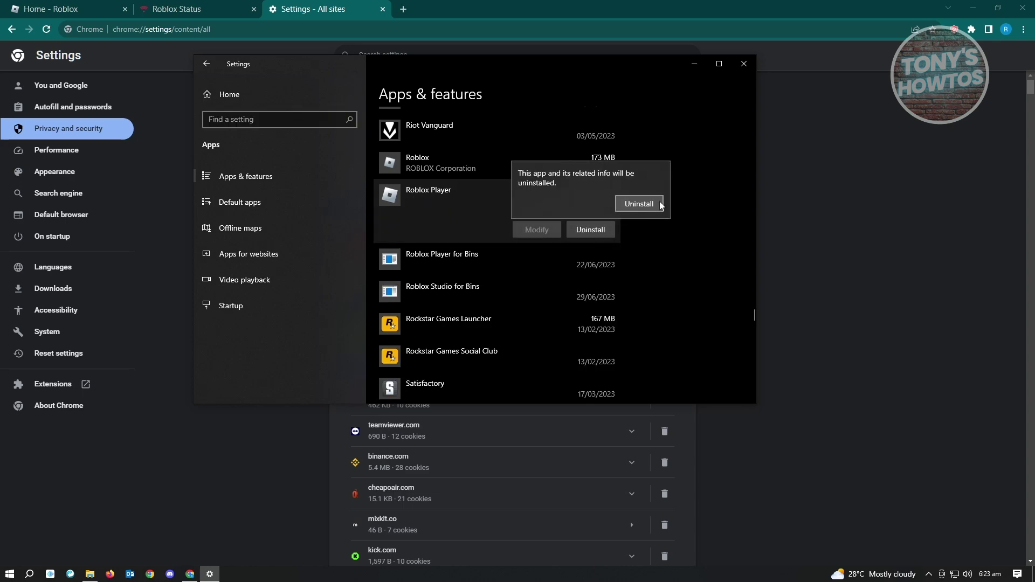
{"action": "left_click", "coordinate": [650, 208]}
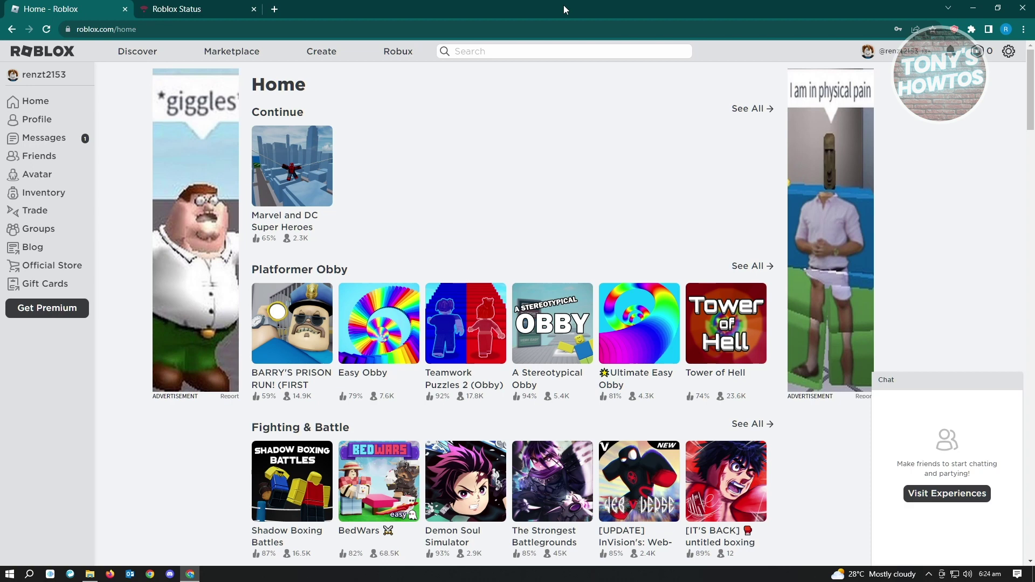
- Launch Marvel and DC Super Heroes from the Roblox home page to trigger the Roblox Player install
{"action": "left_click", "coordinate": [316, 196]}
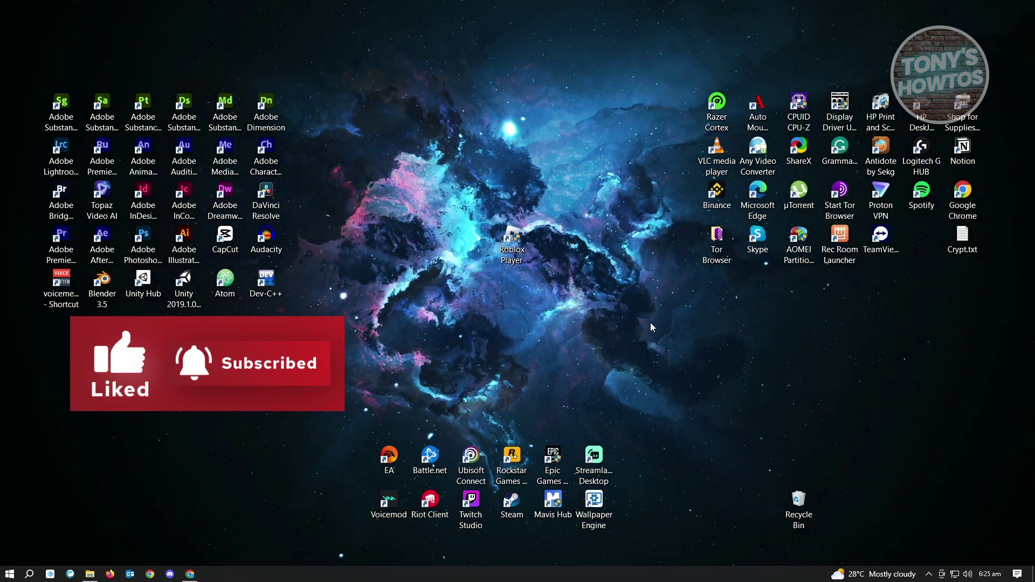
- Set the Roblox Player shortcut to Windows 8 compatibility, run as administrator, fullscreen optimizations disabled
{"action": "right_click", "coordinate": [518, 235]}
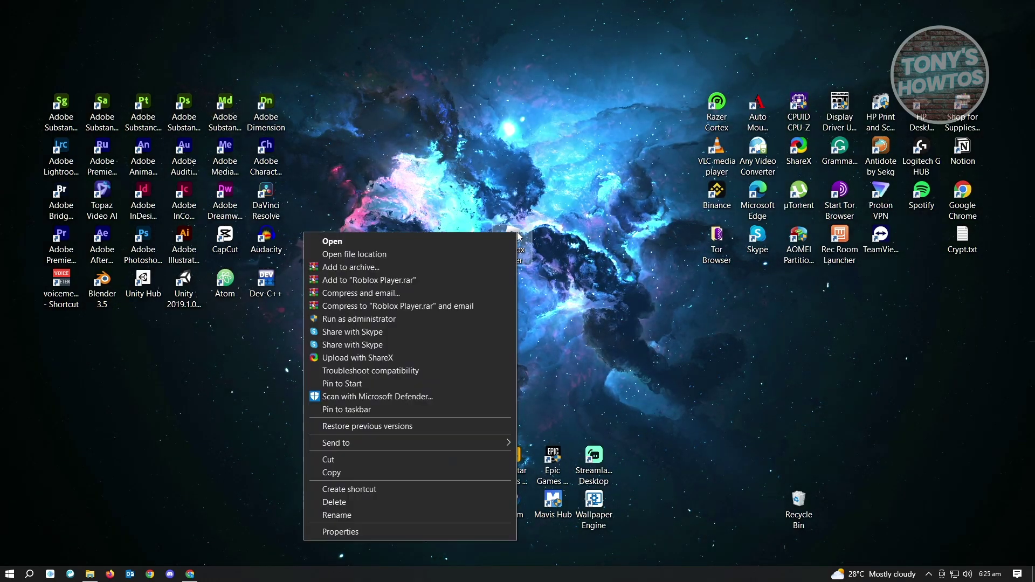
{"action": "left_click", "coordinate": [360, 533]}
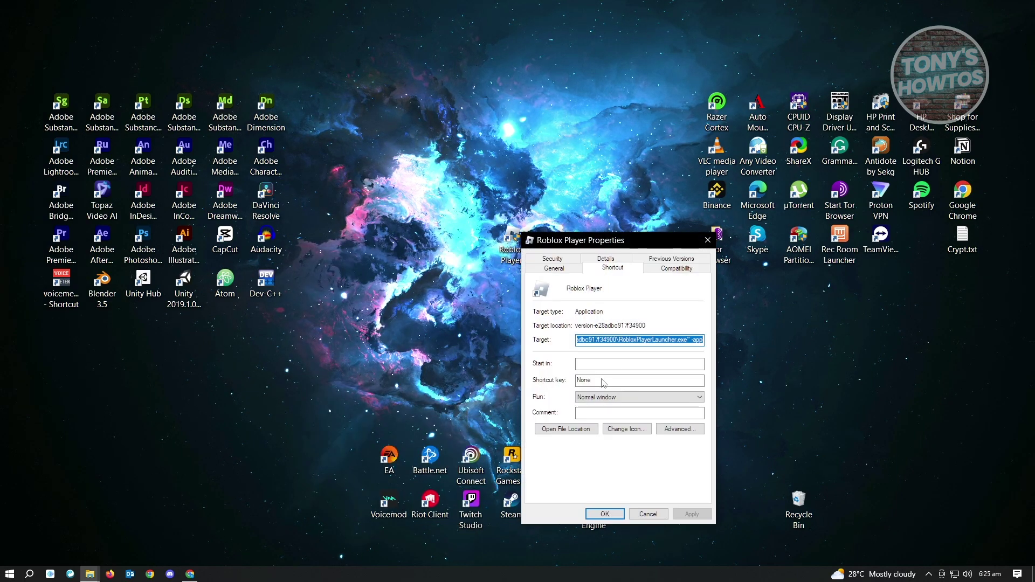
{"action": "left_click", "coordinate": [677, 269]}
{"action": "left_click_drag", "start_coordinate": [646, 242], "coordinate": [366, 120]}
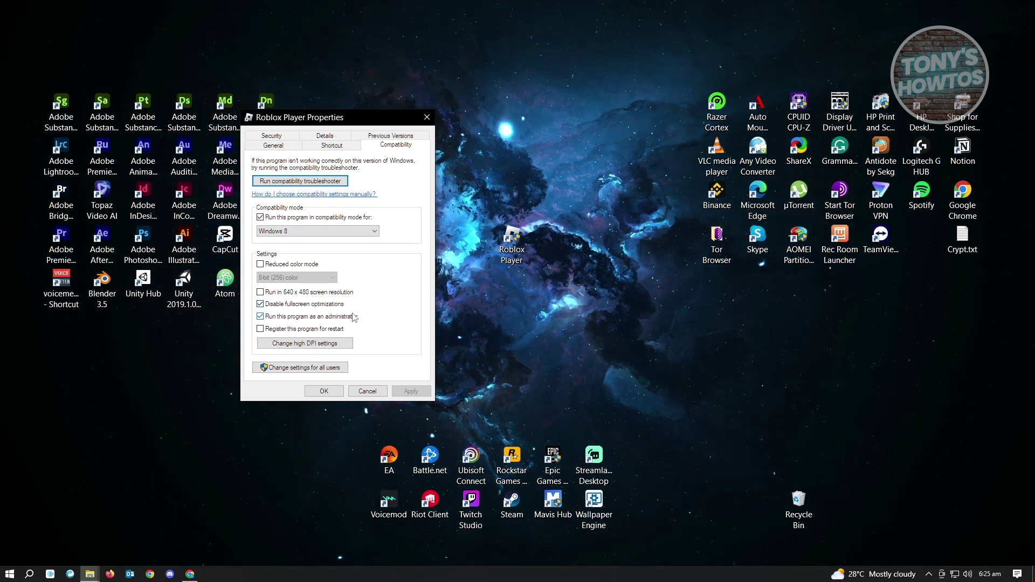
{"action": "left_click", "coordinate": [324, 392]}
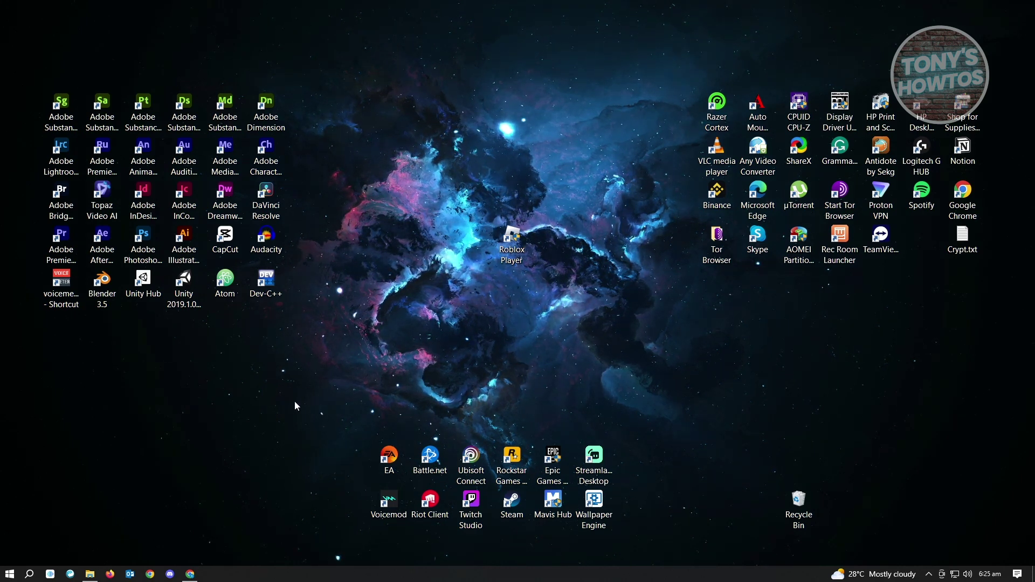
- Open Control Panel from search and go via Network and Sharing Center to the Ethernet status
{"action": "left_click", "coordinate": [29, 574]}
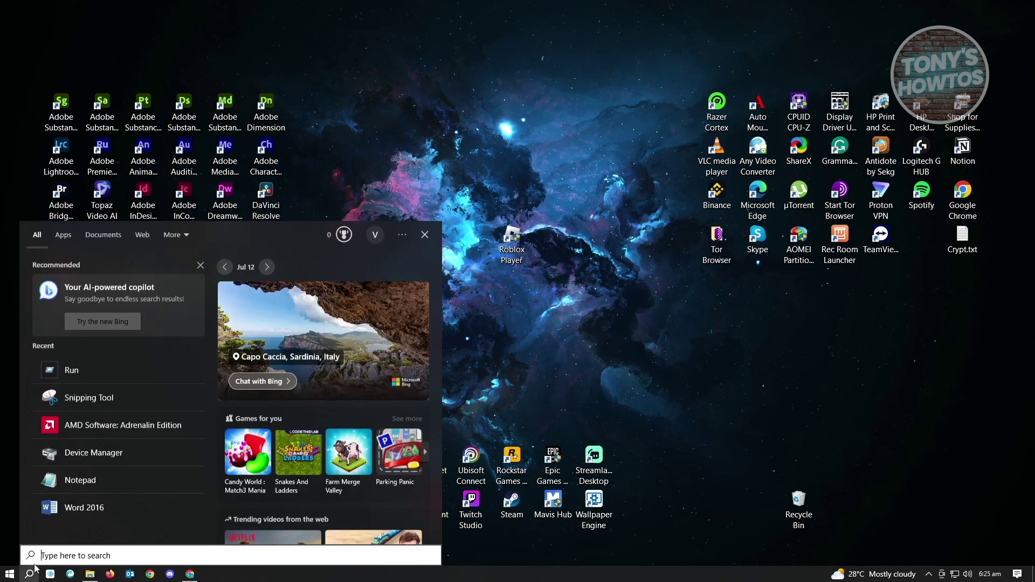
{"action": "type", "text": "control"}
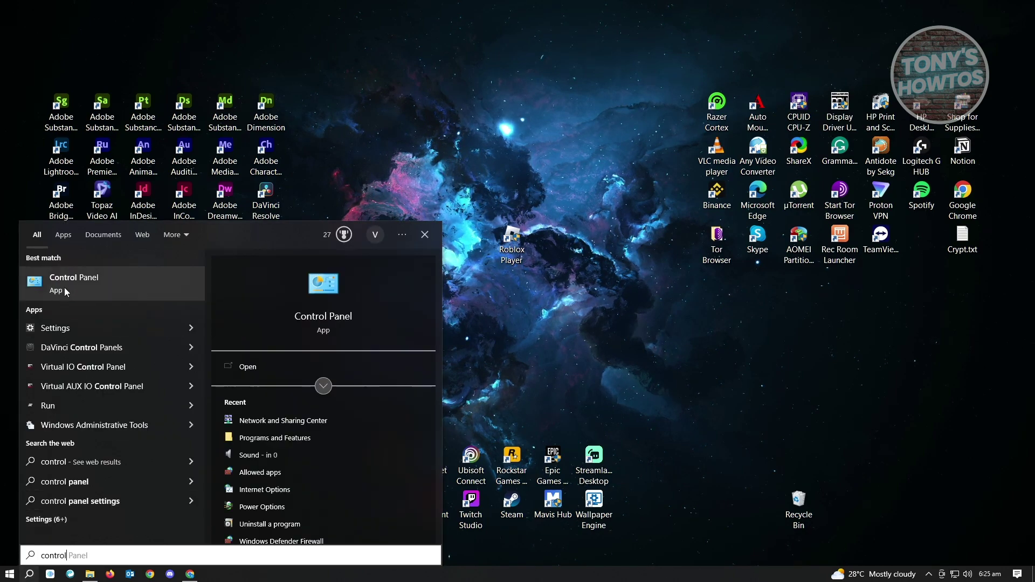
{"action": "left_click", "coordinate": [71, 280]}
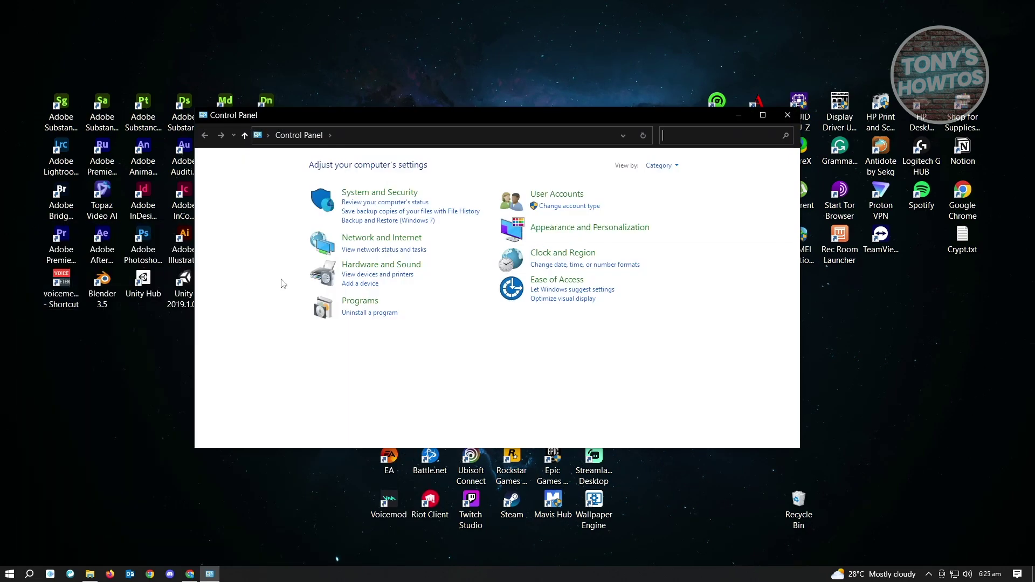
{"action": "left_click", "coordinate": [408, 243]}
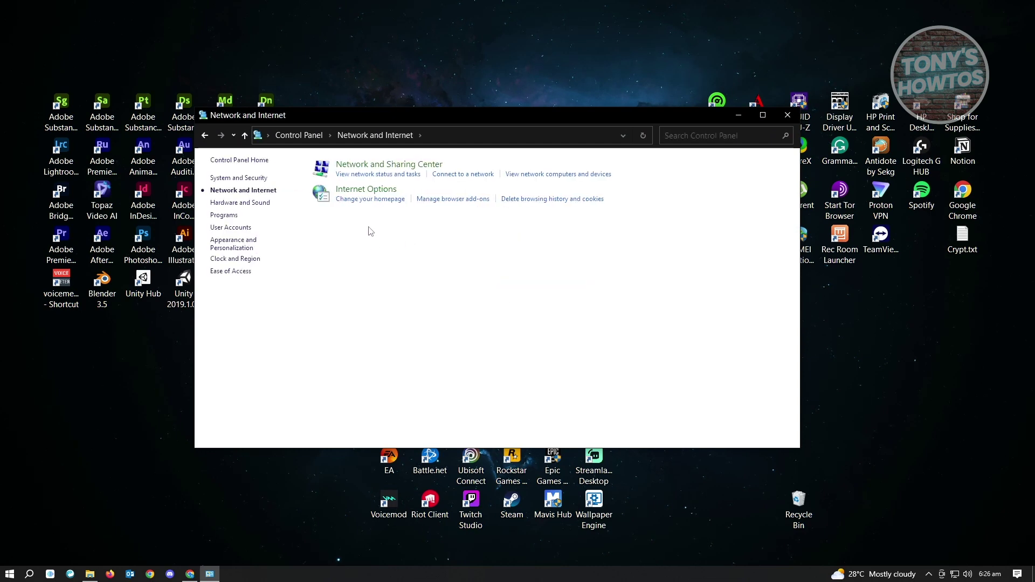
{"action": "left_click", "coordinate": [386, 167]}
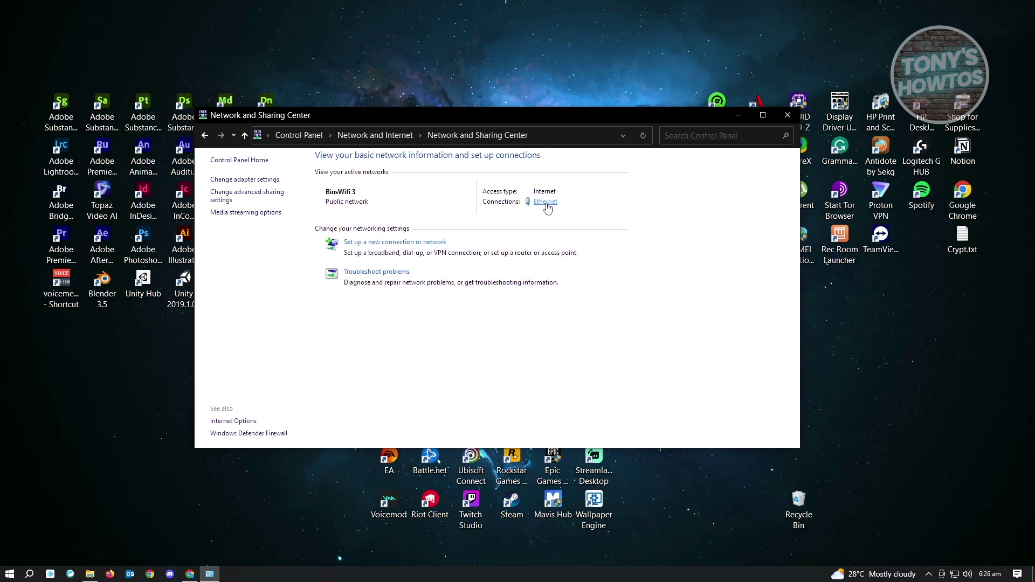
{"action": "left_click", "coordinate": [543, 204]}
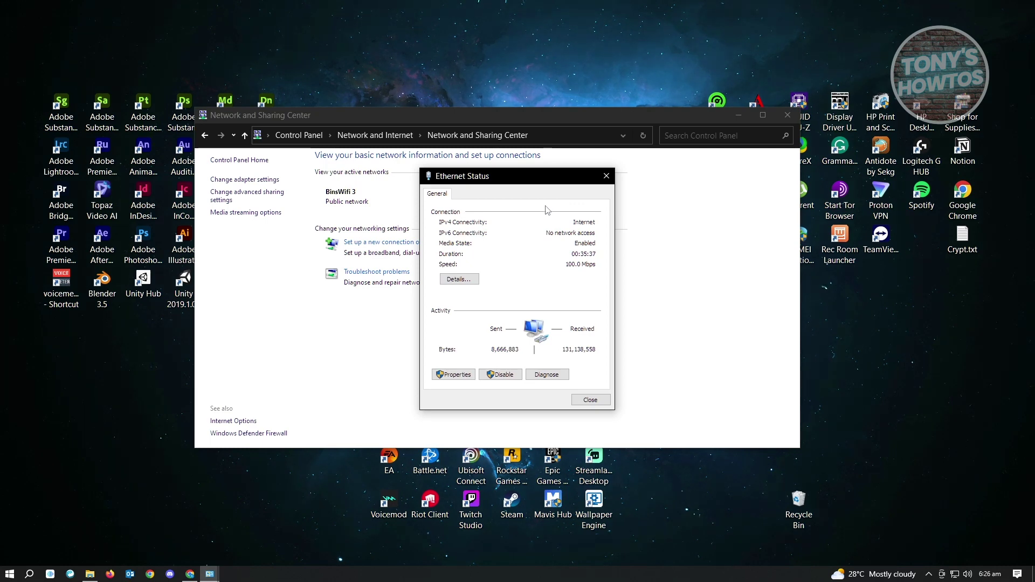
- Open Ethernet's IPv4 properties and switch to manually specified DNS server addresses
{"action": "left_click", "coordinate": [459, 378]}
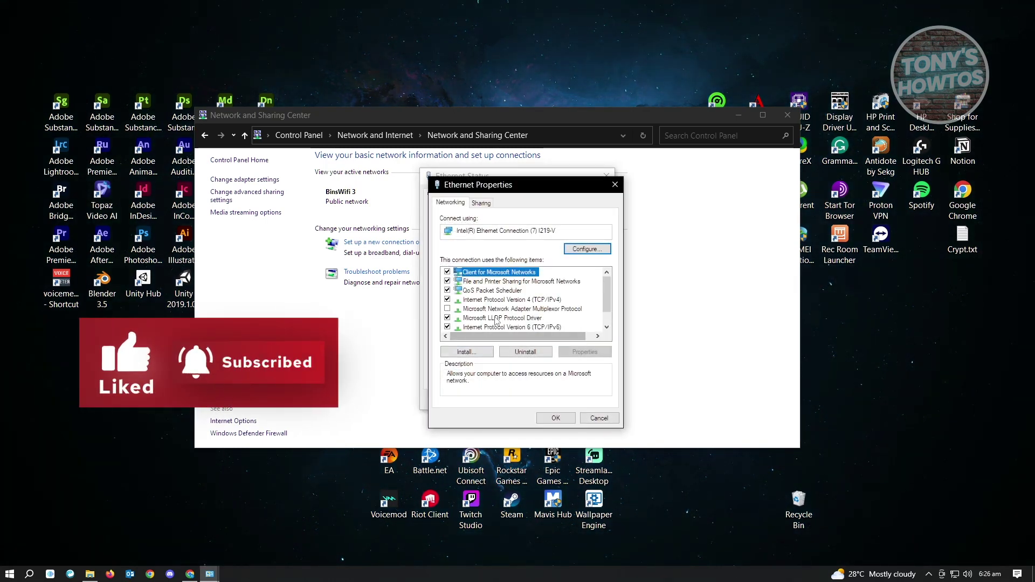
{"action": "left_click", "coordinate": [555, 301]}
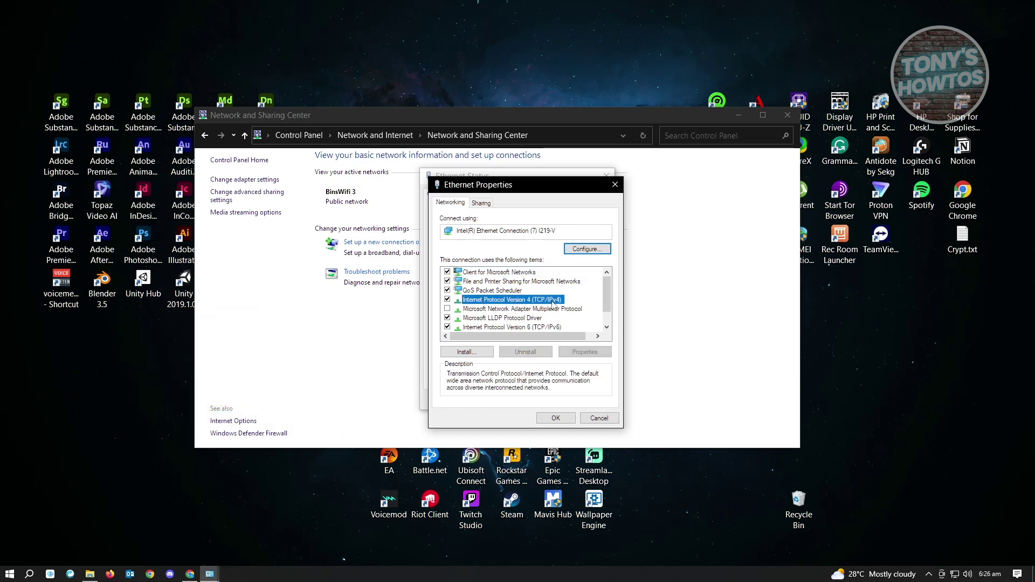
{"action": "left_click", "coordinate": [580, 354]}
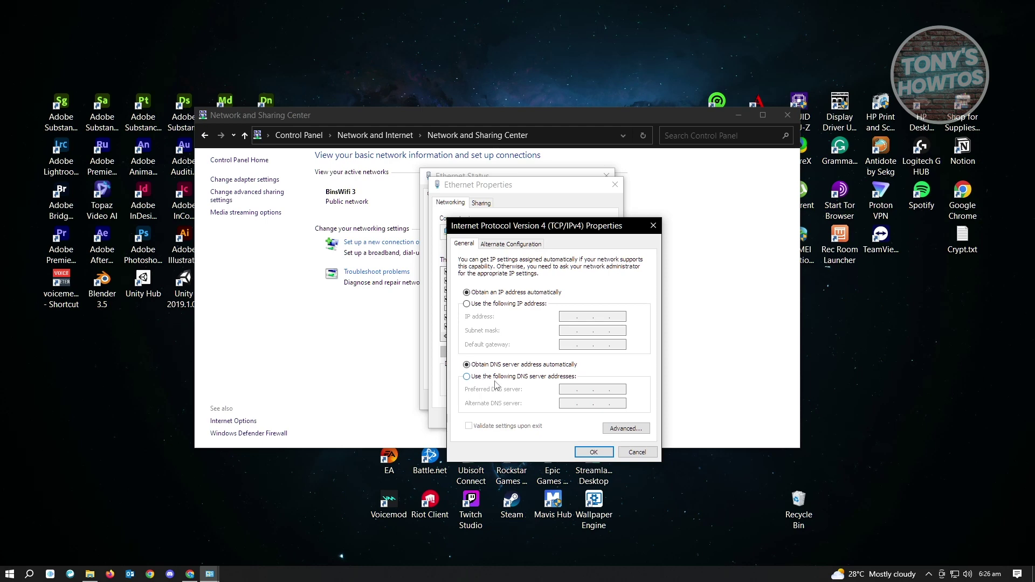
{"action": "left_click", "coordinate": [467, 377]}
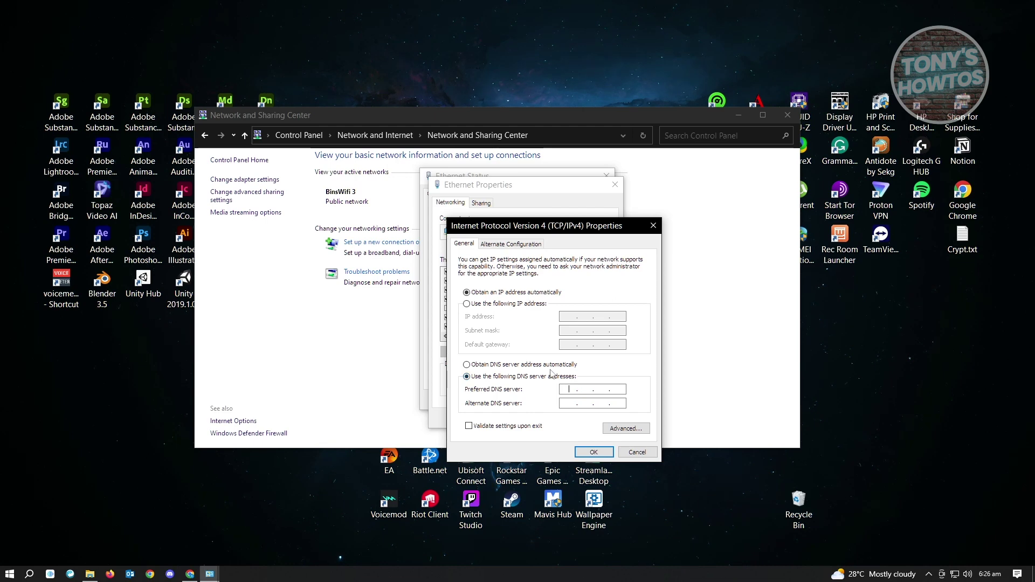
- Enter 8.8.8.8 as preferred and 8.8.4.4 as alternate DNS, then apply and close
{"action": "type", "text": "8.8.8.8"}
{"action": "key", "text": "Tab"}
{"action": "type", "text": "8.8"}
{"action": "left_click", "coordinate": [608, 399]}
{"action": "type", "text": "4..4.4"}
{"action": "double_click", "coordinate": [568, 403]}
{"action": "type", "text": "8"}
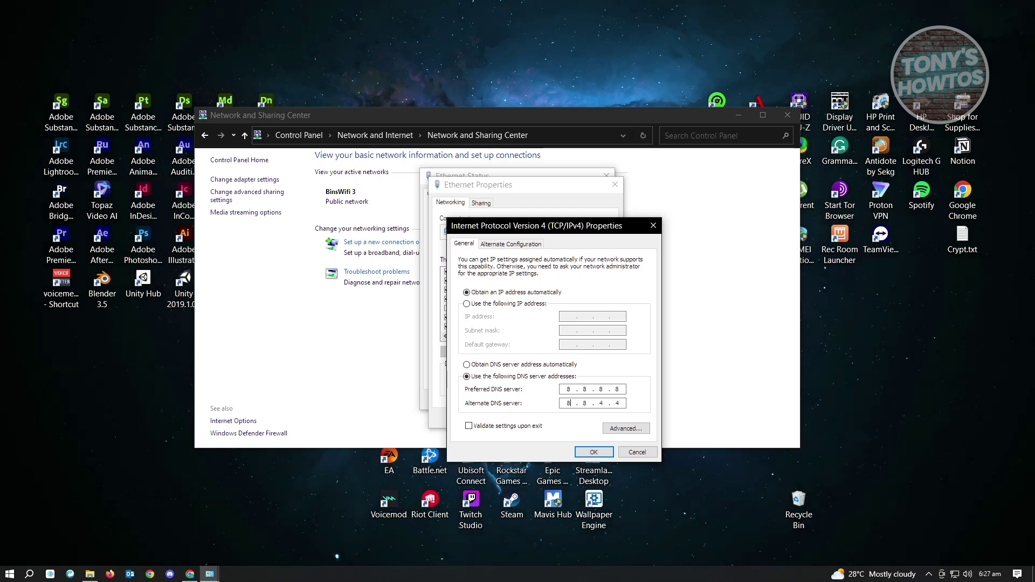
{"action": "left_click", "coordinate": [592, 451]}
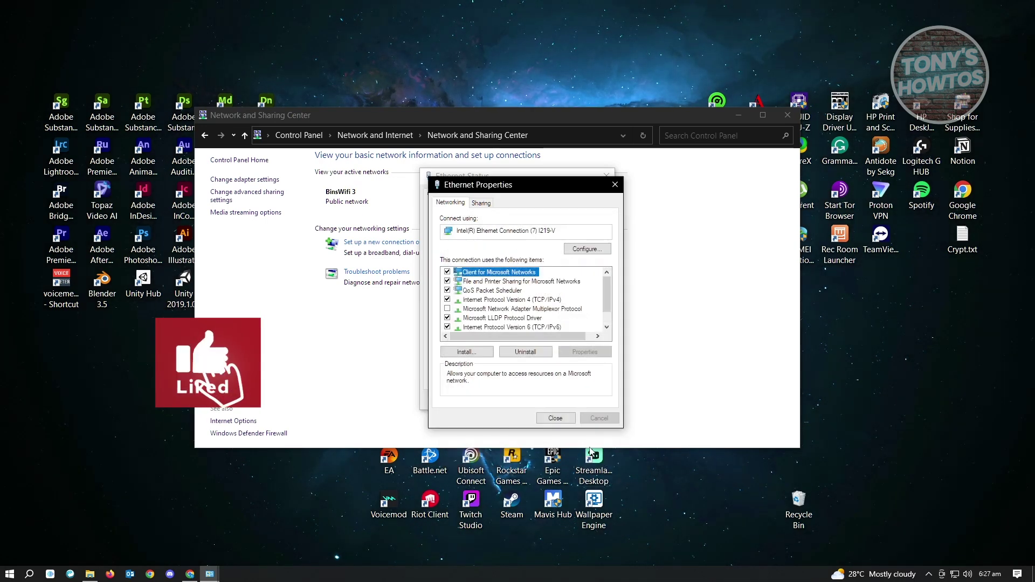
{"action": "left_click", "coordinate": [555, 418]}
- Close the Ethernet Status dialog and the Network and Sharing Center window
{"action": "left_click", "coordinate": [592, 403]}
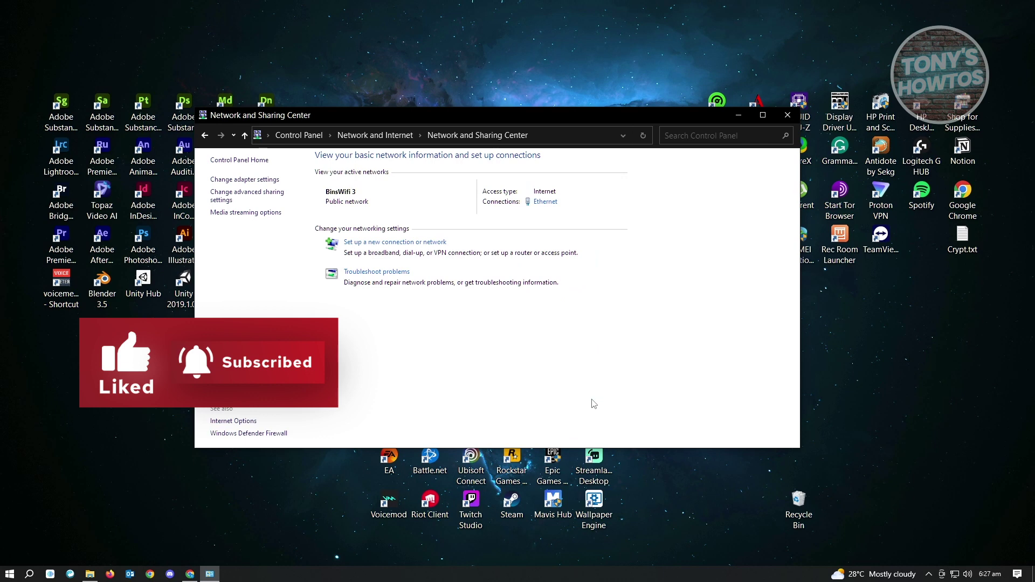
{"action": "key", "text": "alt+F4"}
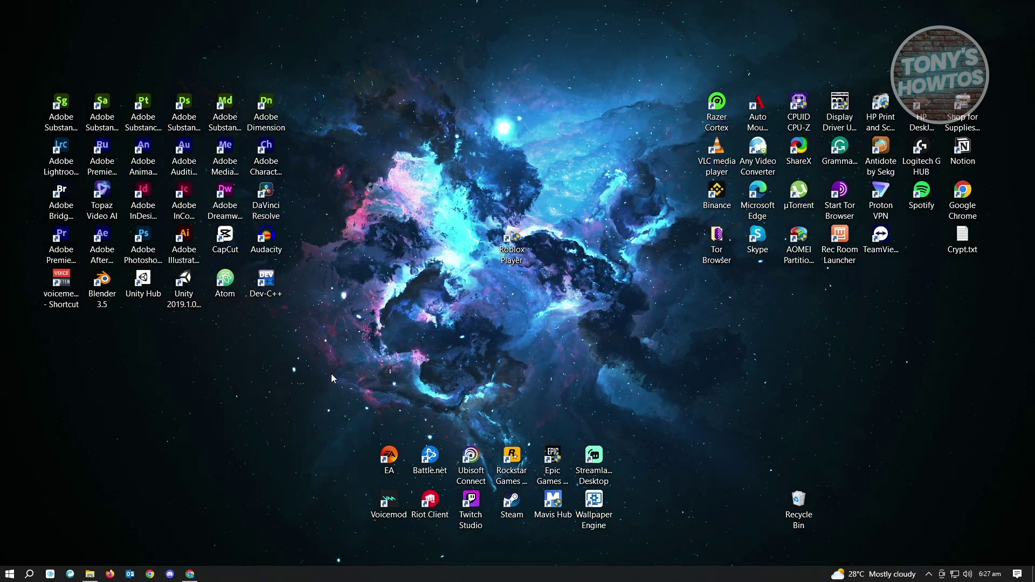
- Bring Chrome back from the taskbar and switch to the Roblox Status tab
{"action": "left_click", "coordinate": [190, 574]}
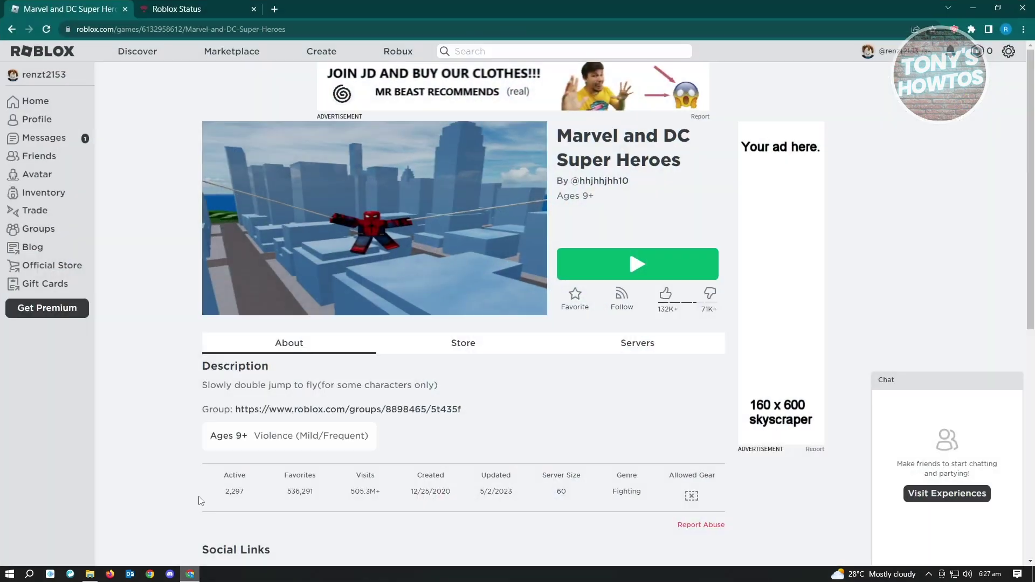
{"action": "left_click", "coordinate": [167, 8]}
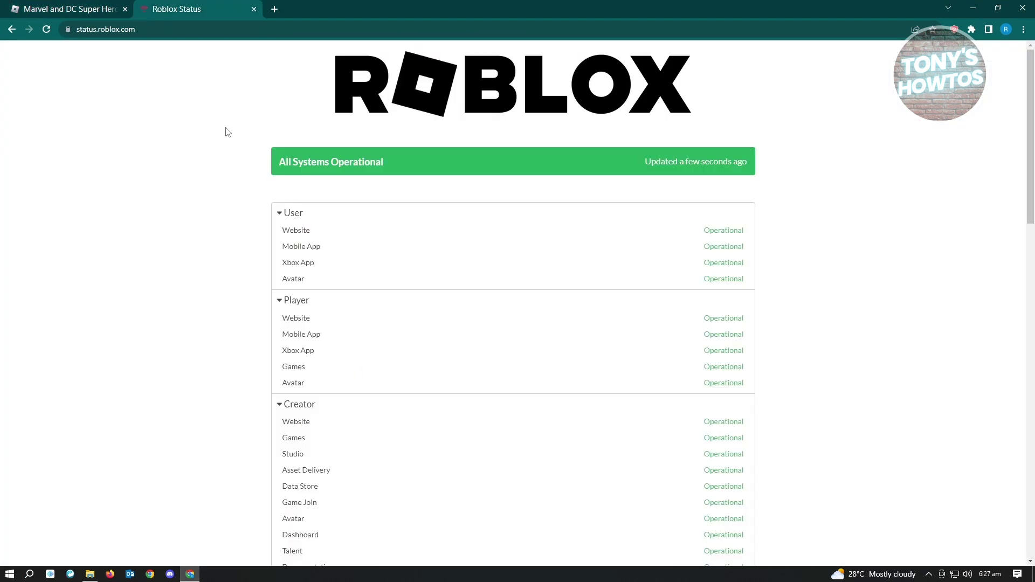